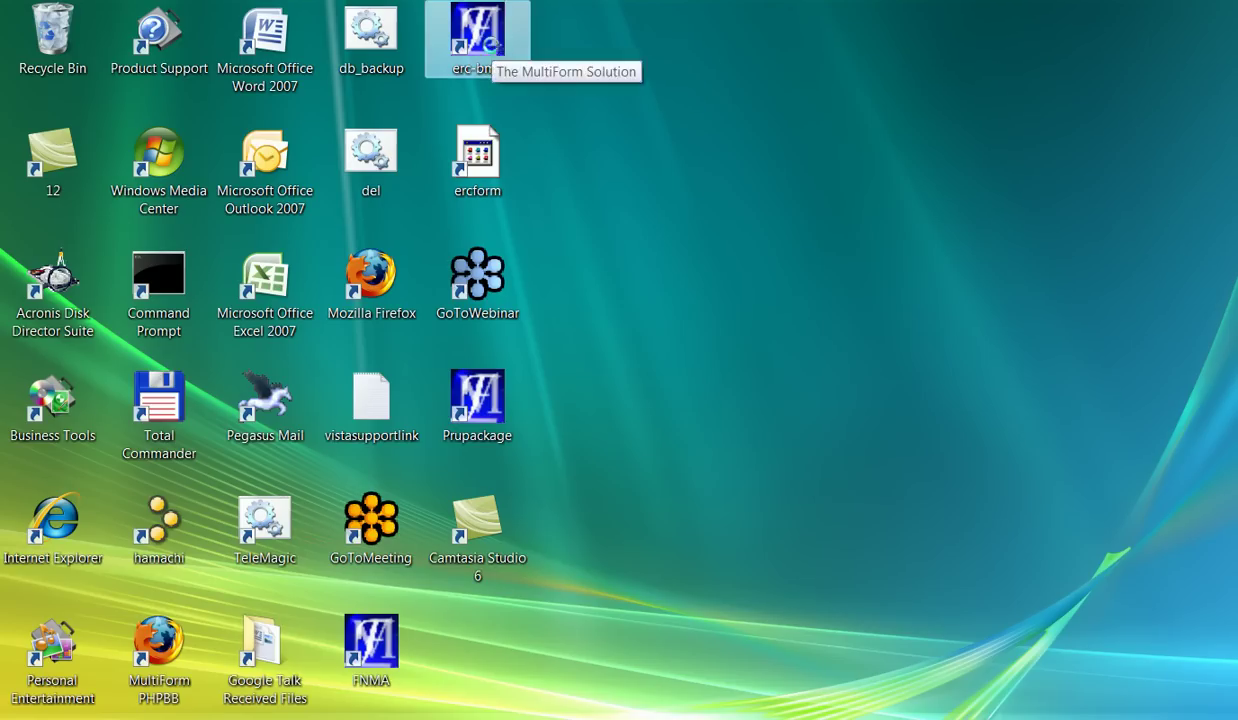
- Launch the erc-bma shortcut to open the ERC Broker's Market Analysis 2008 (LGL) file manager
double_click(495, 57)
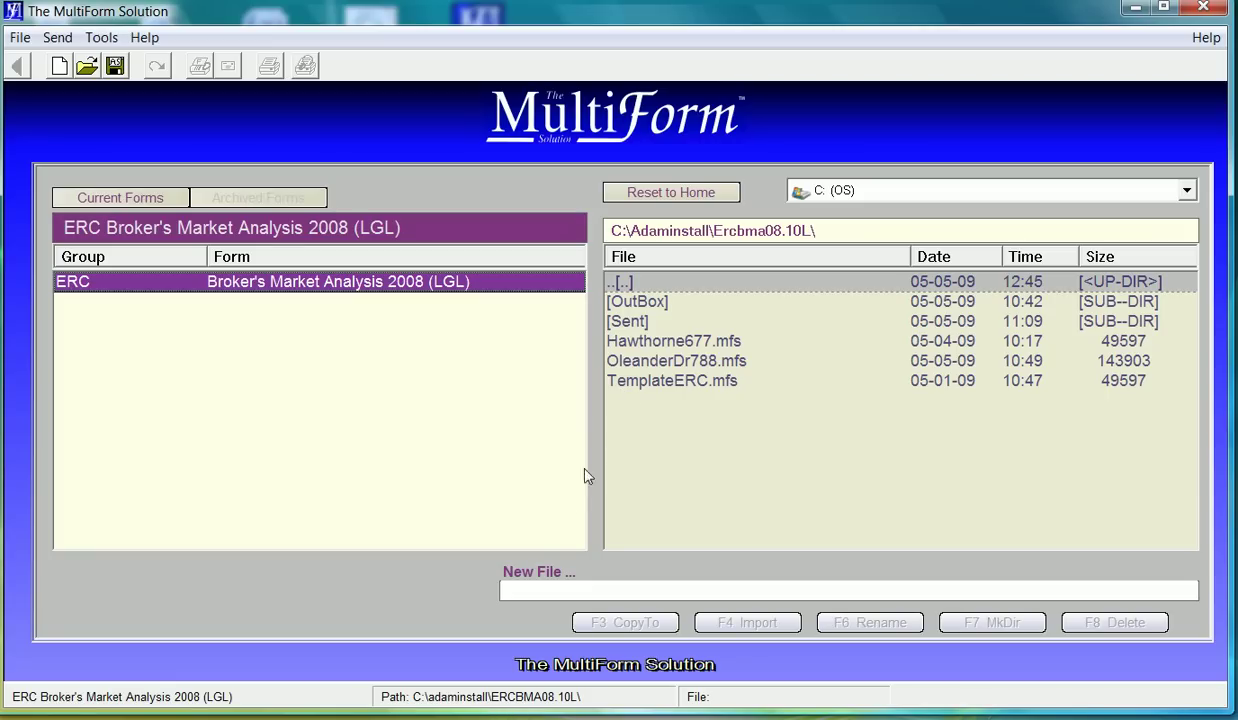
- Create a new form file named Green333
left_click(524, 586)
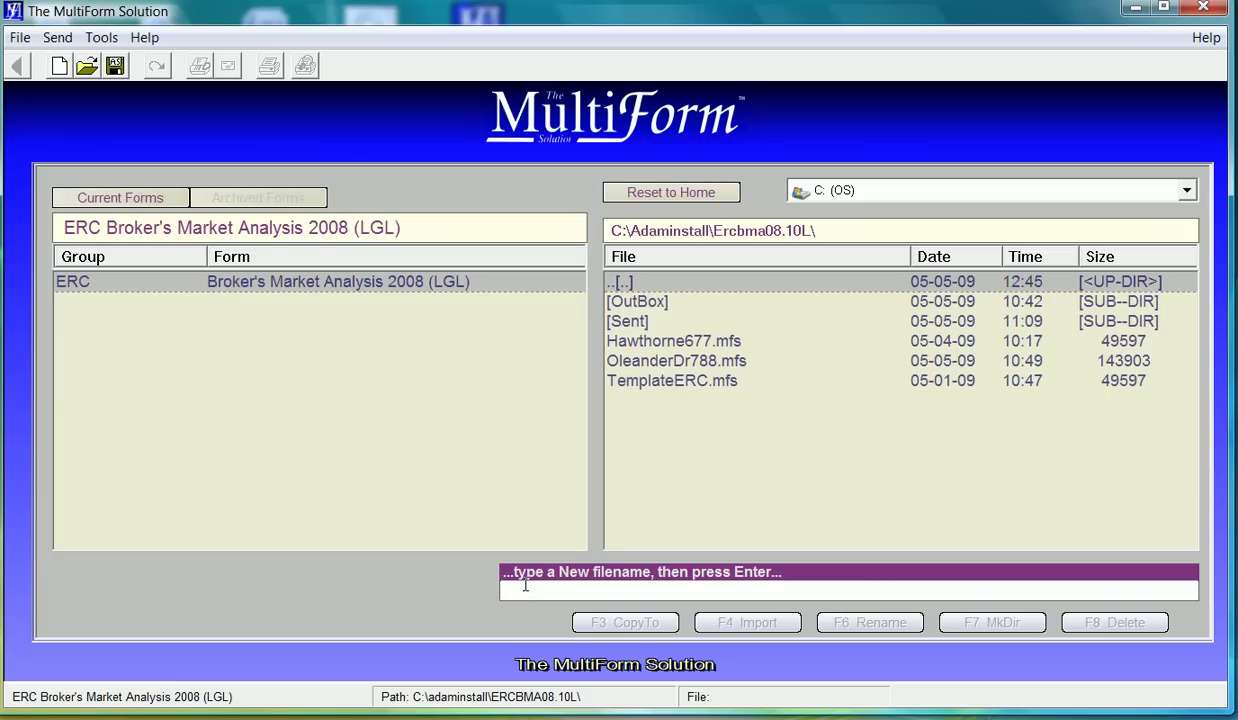
type("Green33")
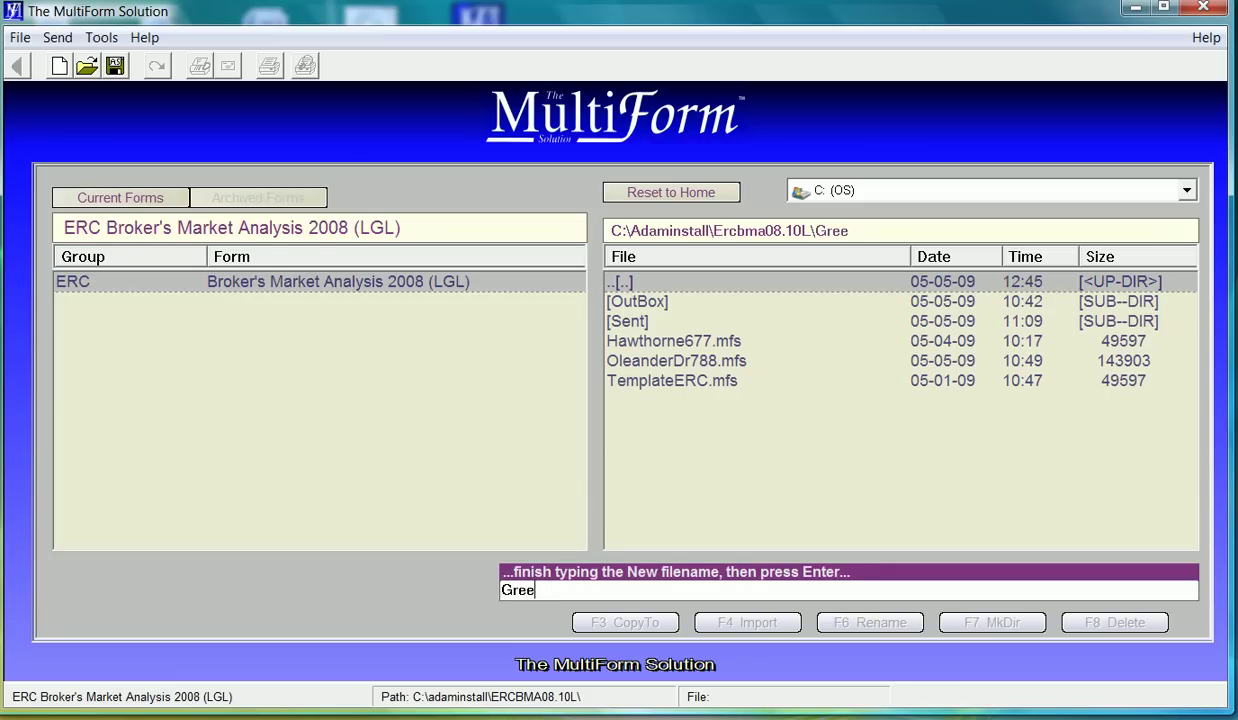
type("3")
key("Return")
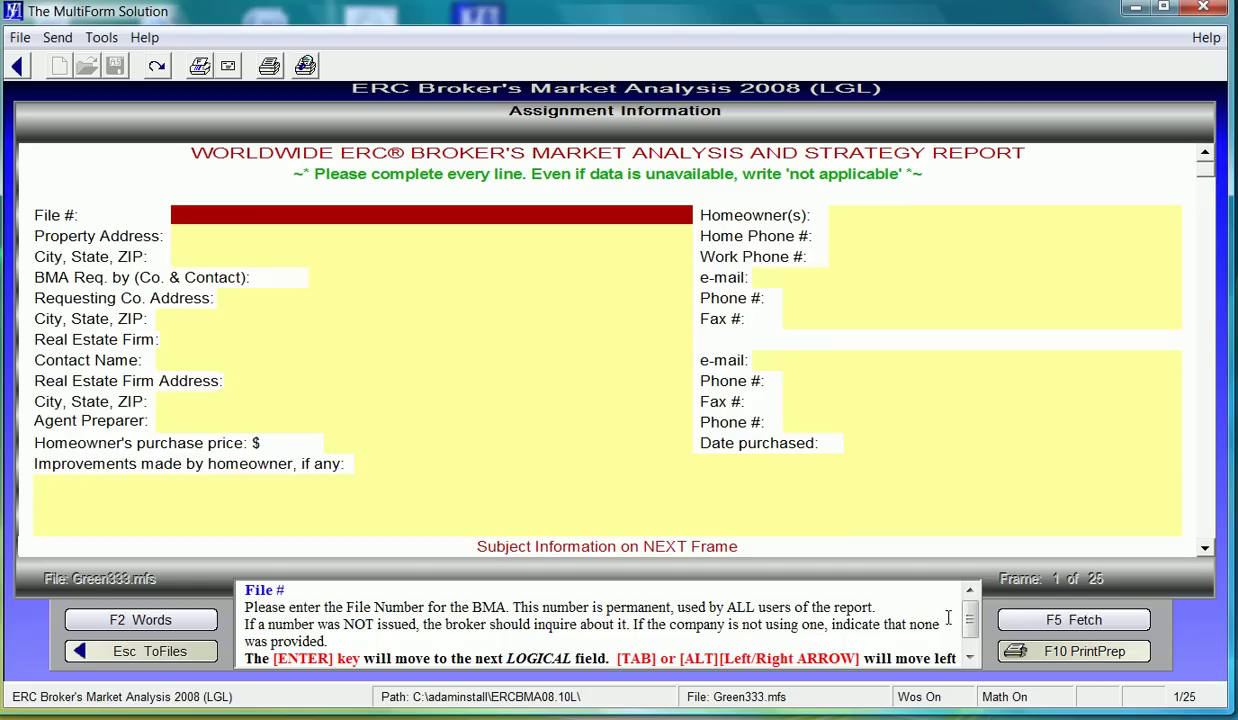
- Fetch the 01. Assignment Information section into Green333 from TemplateERC.mfs
left_click(1048, 620)
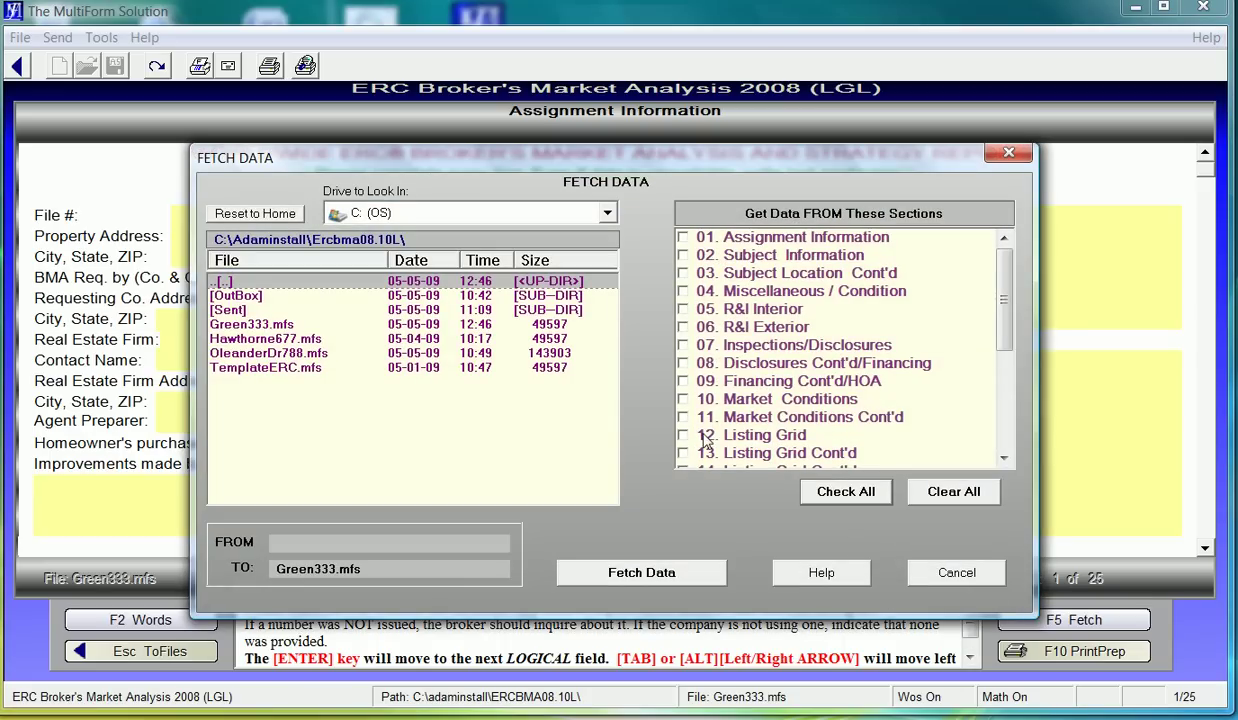
left_click(684, 243)
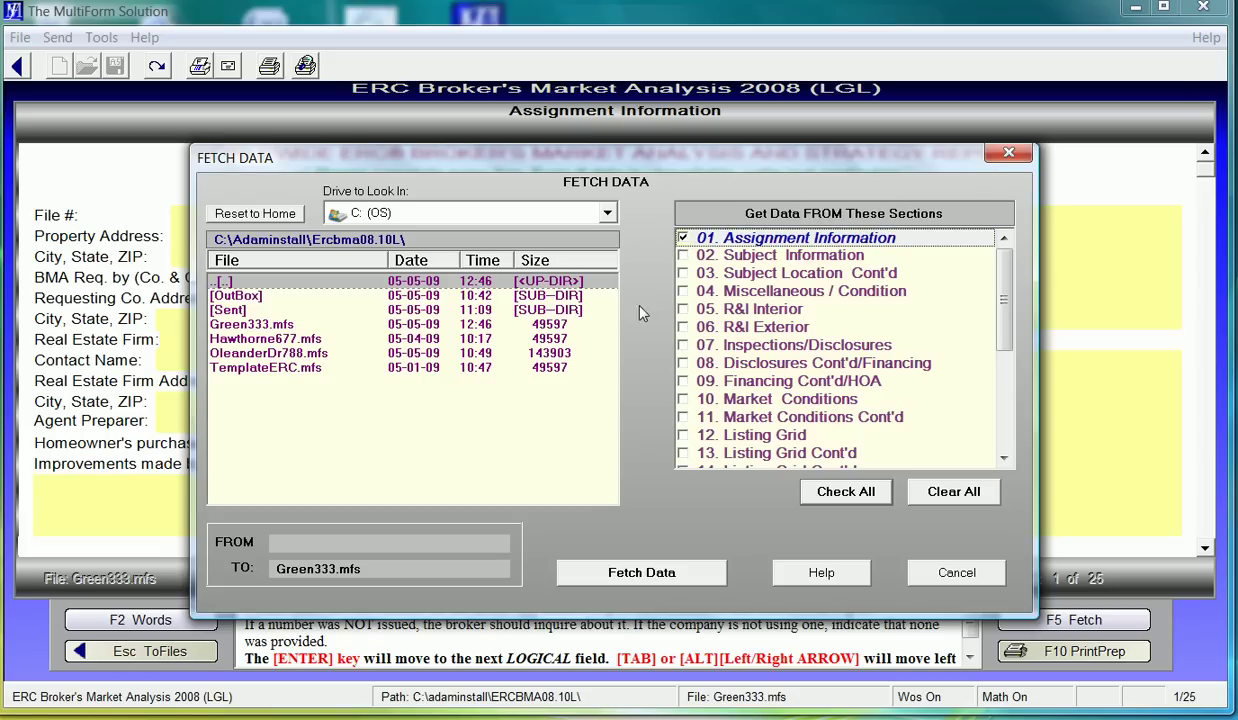
left_click(548, 368)
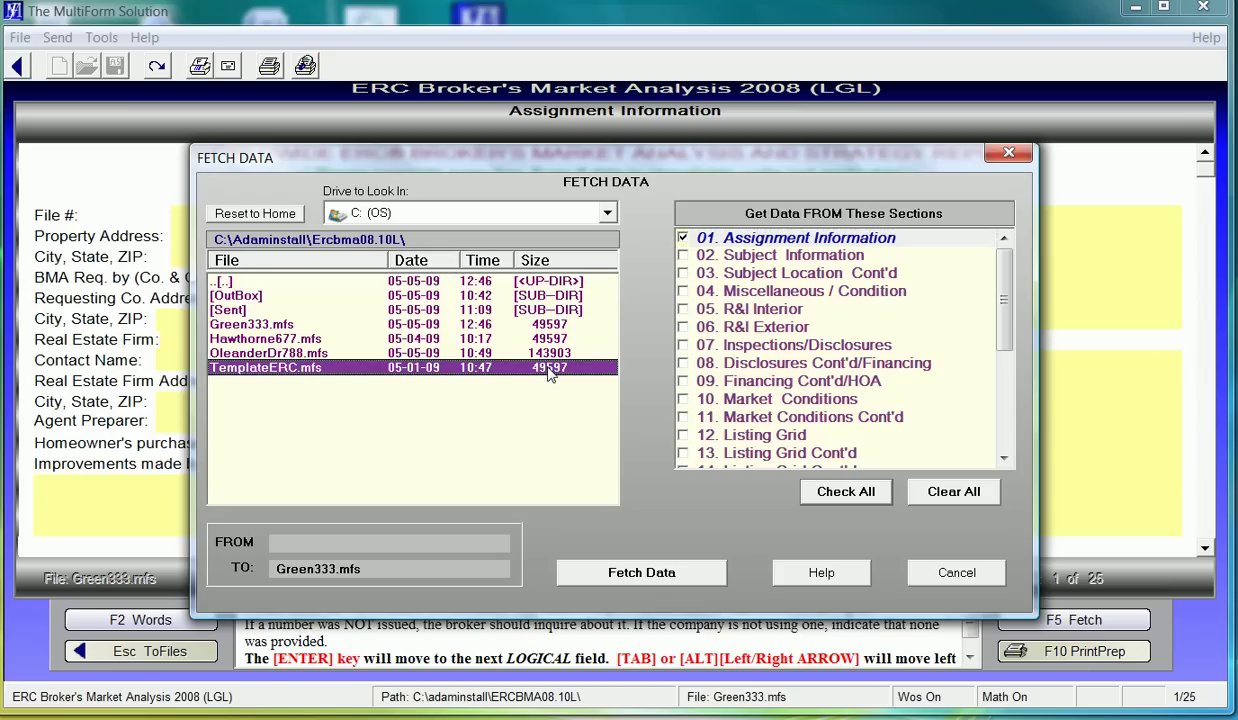
left_click(639, 571)
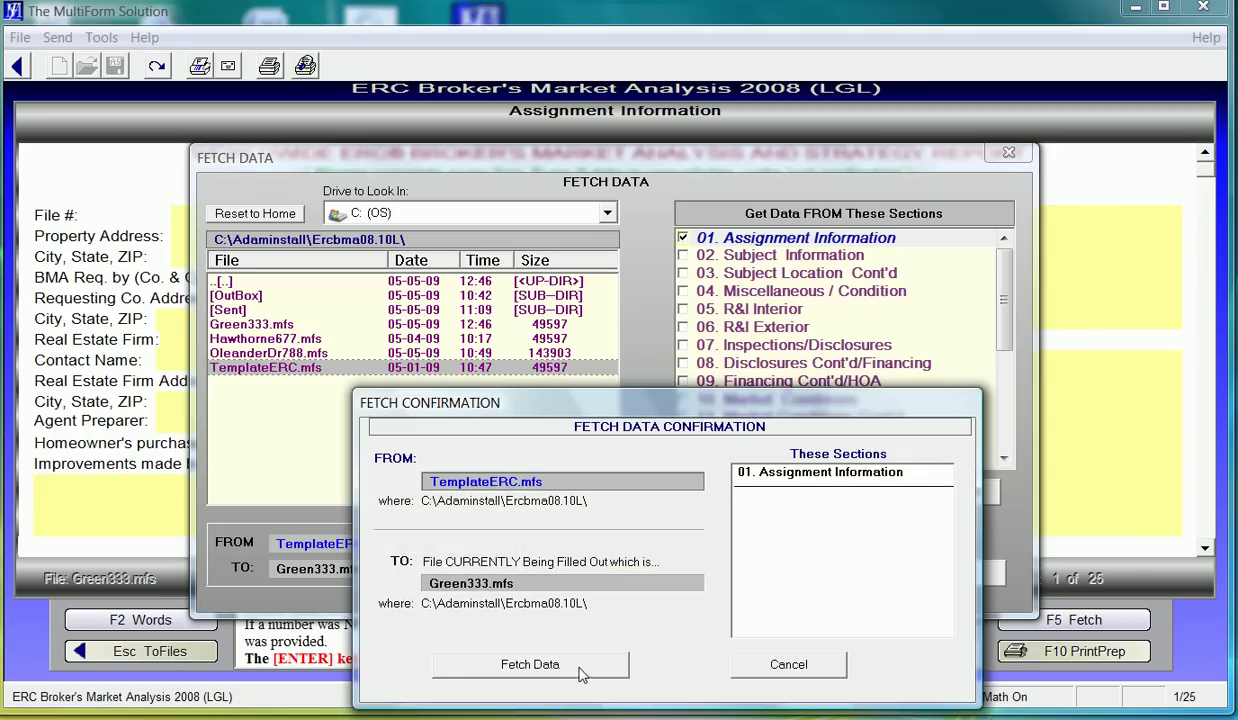
left_click(578, 665)
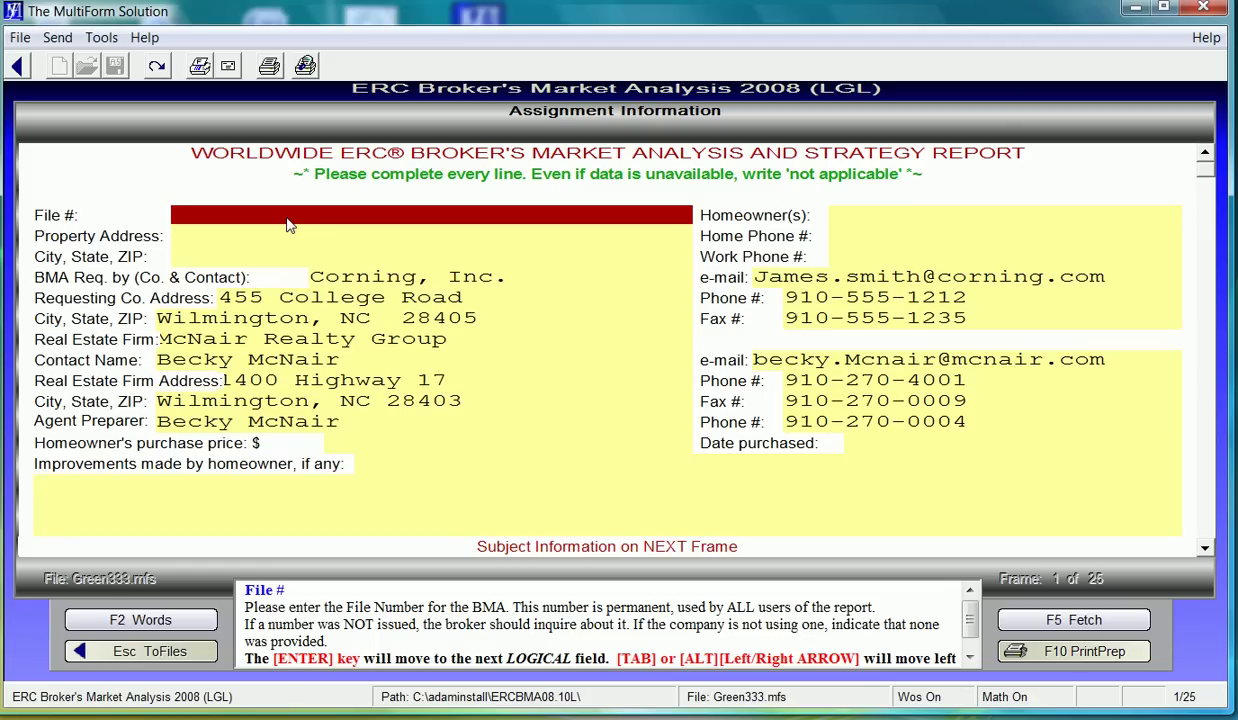
- Enter the file number in File # and the street address in Property Address
type("A11111")
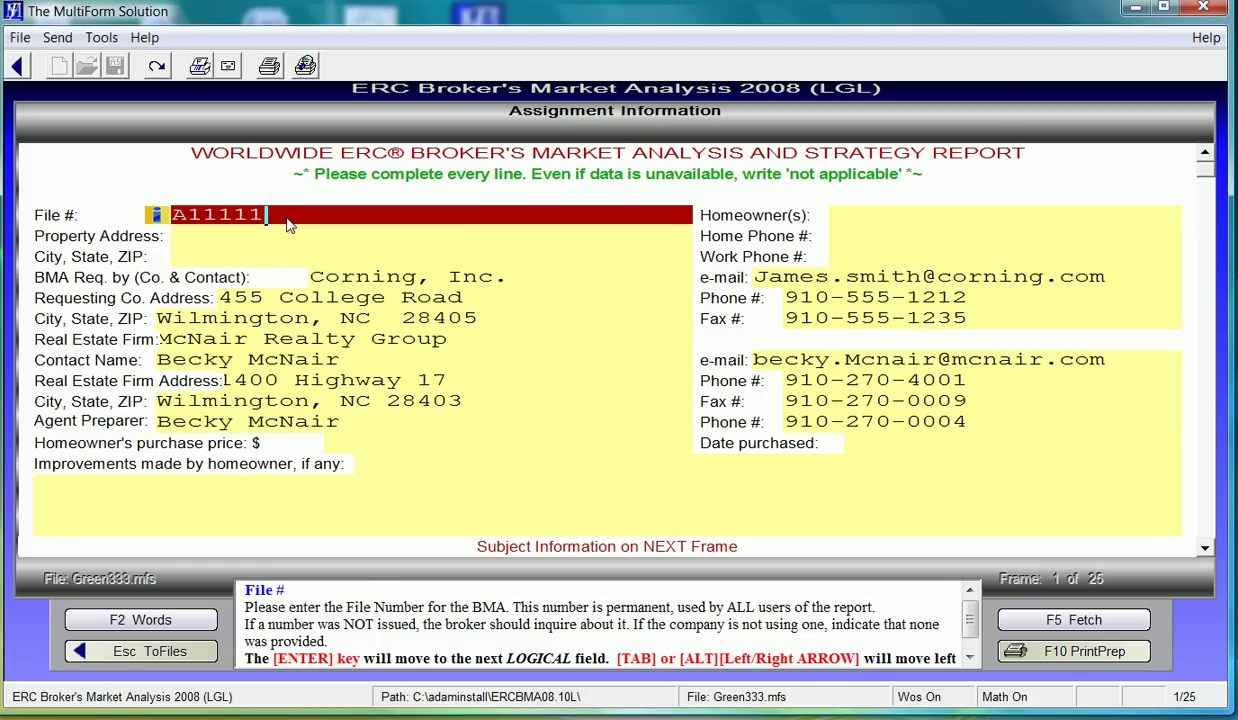
key("Return")
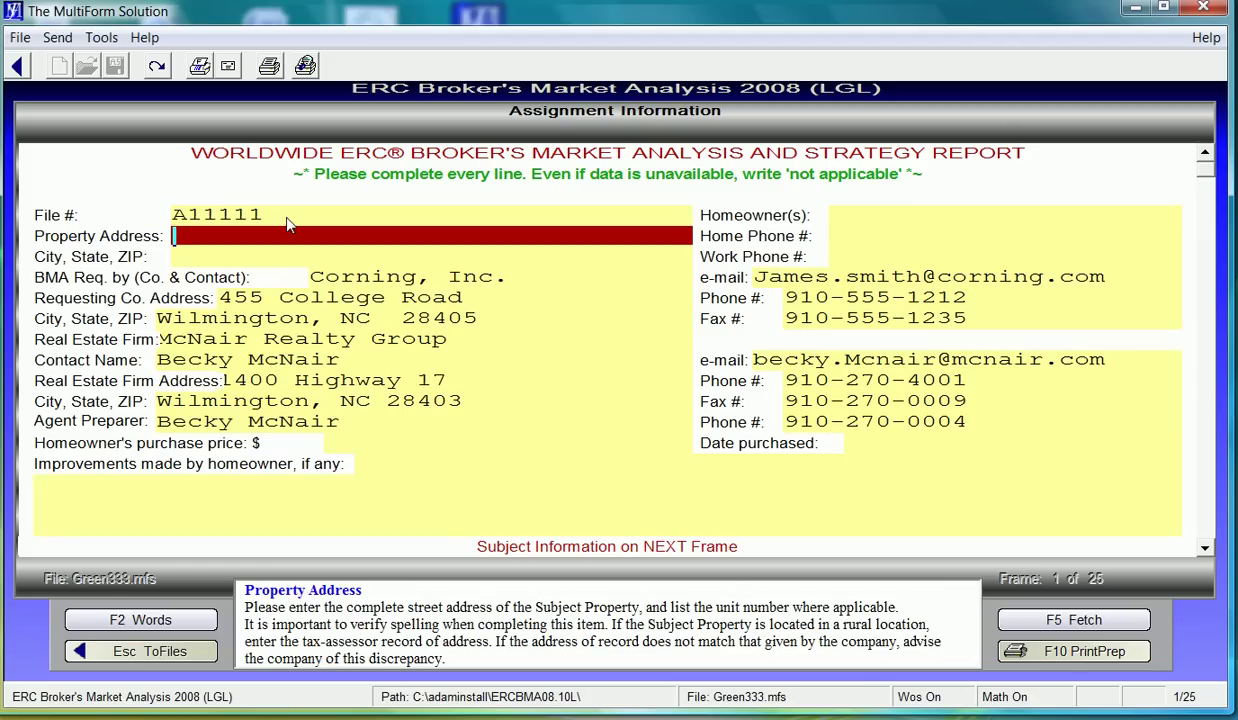
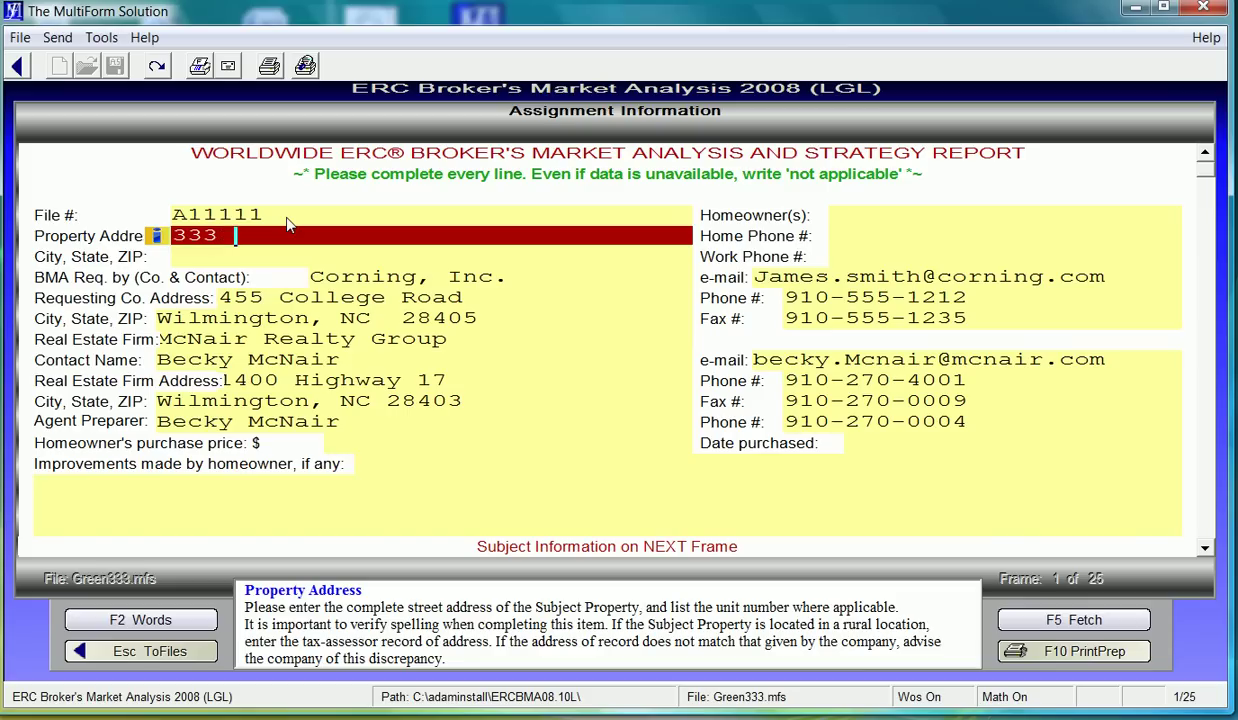
- Include the Cover Page addendum in PrintPrep and show the full preview for adding photos
left_click(1048, 653)
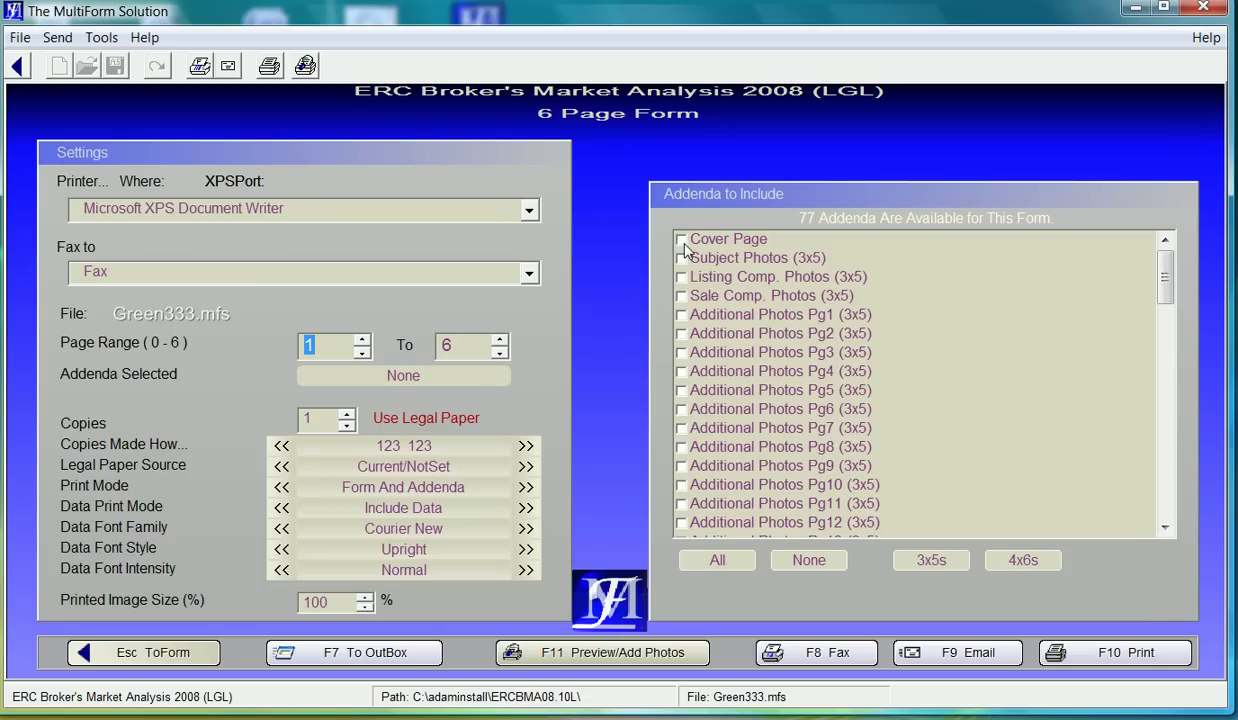
left_click(684, 245)
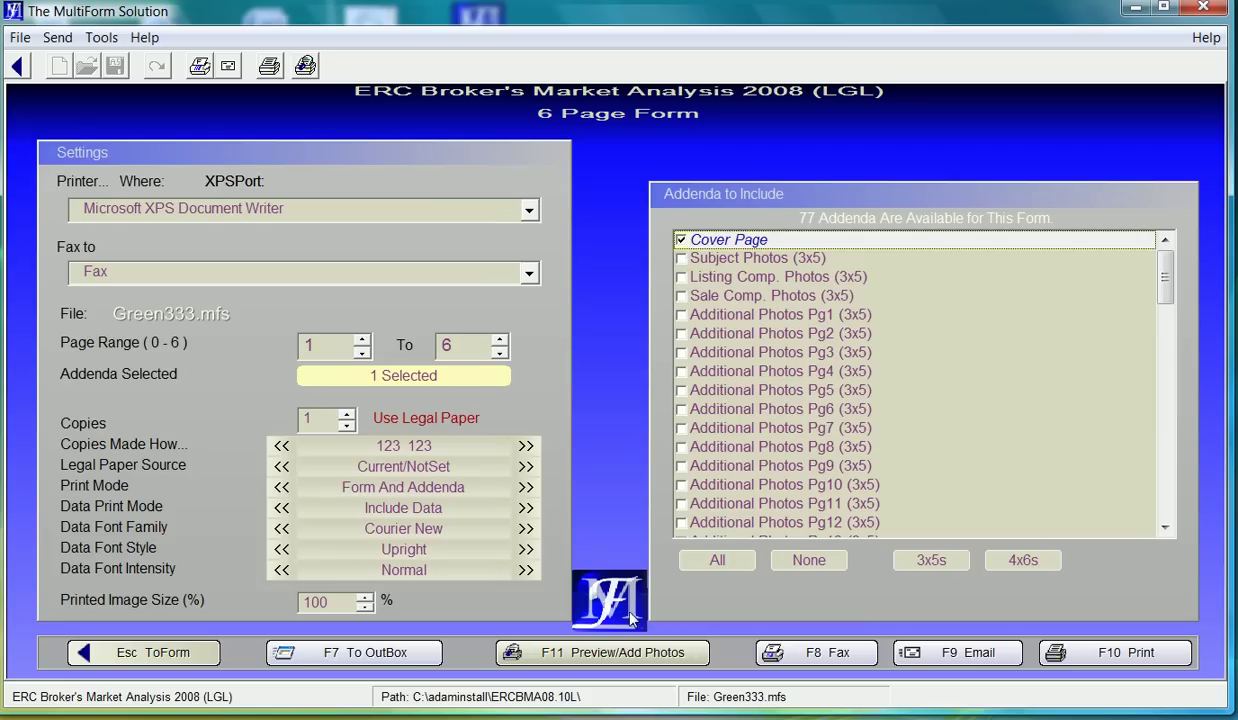
left_click(631, 655)
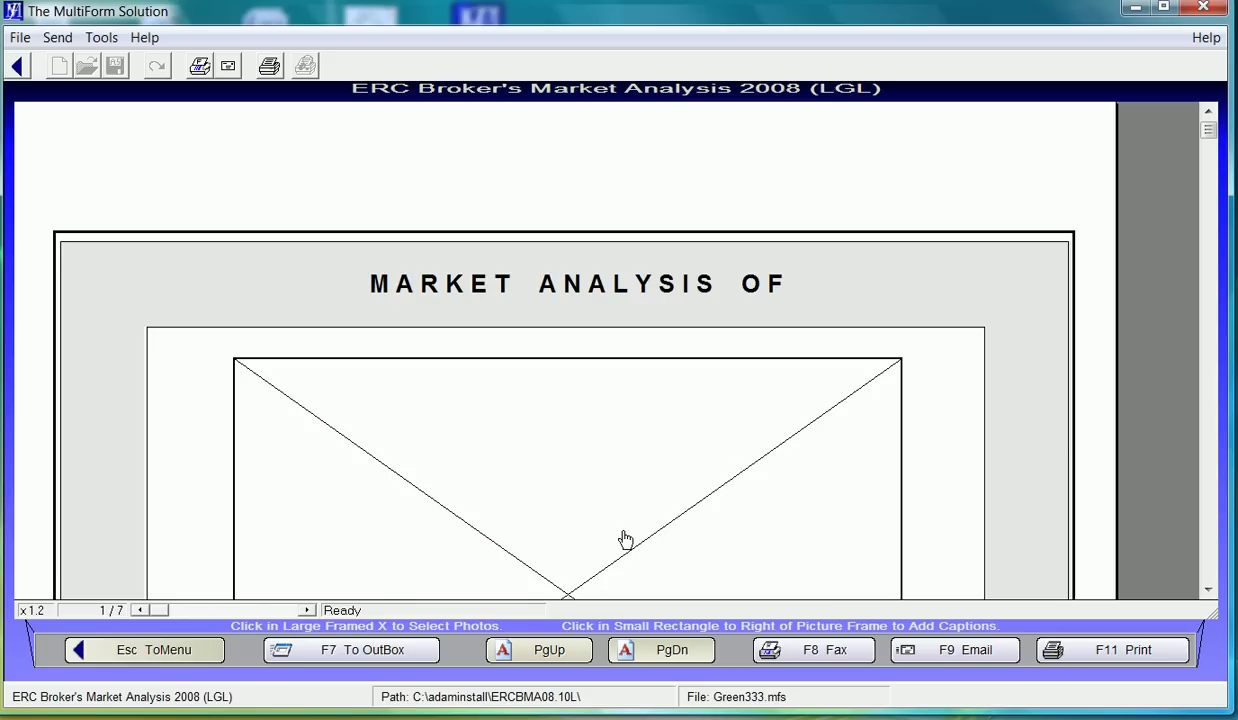
- Place the CCfront-mfsopt house photo in the cover page's large picture frame
left_click(625, 540)
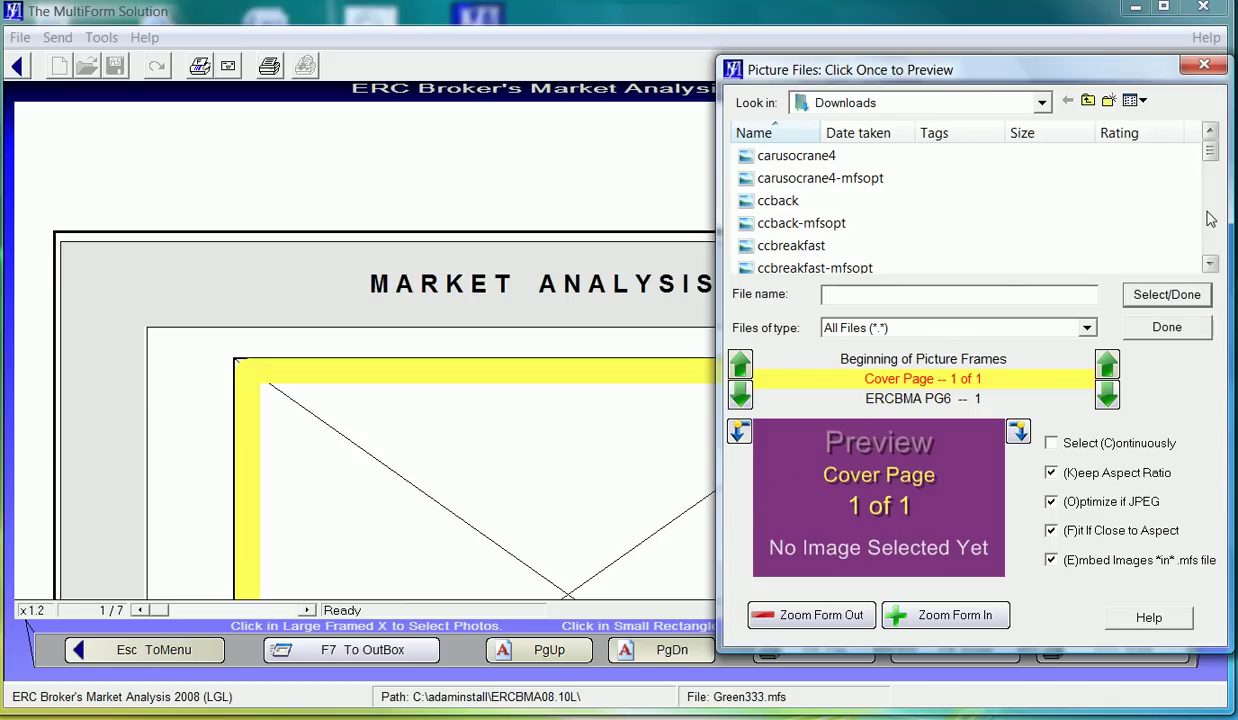
scroll(1205, 215, "down", 2)
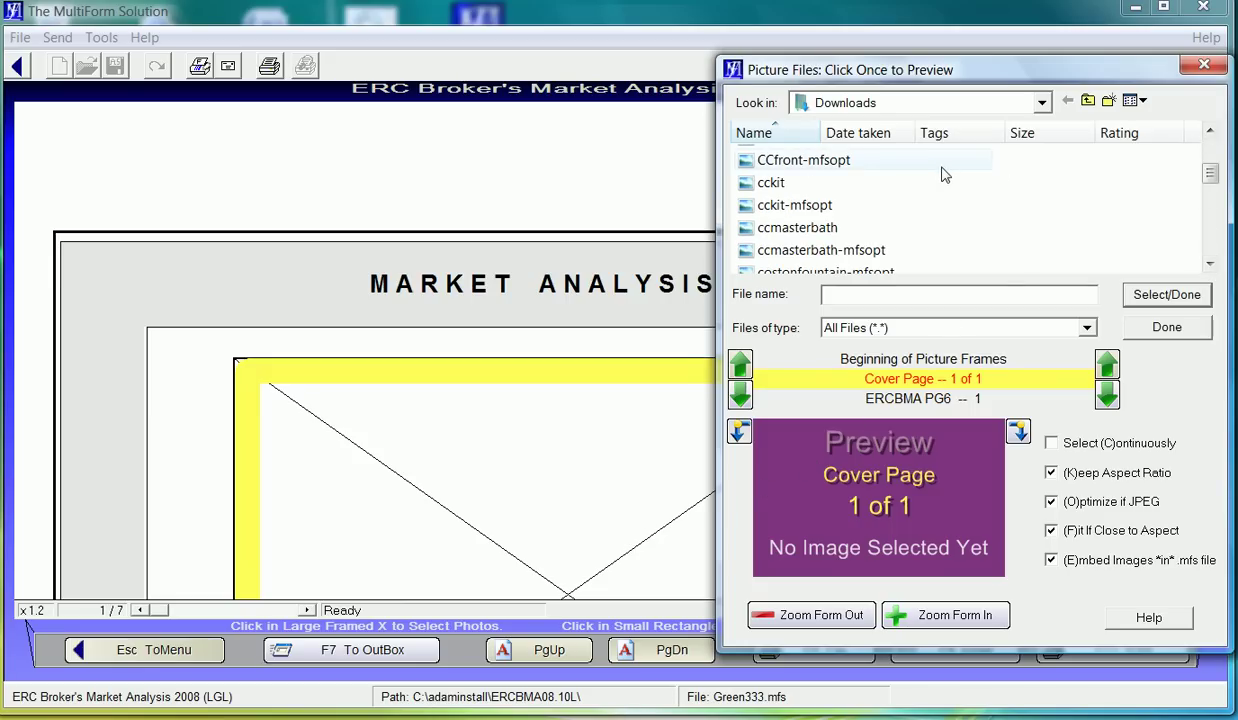
left_click(829, 168)
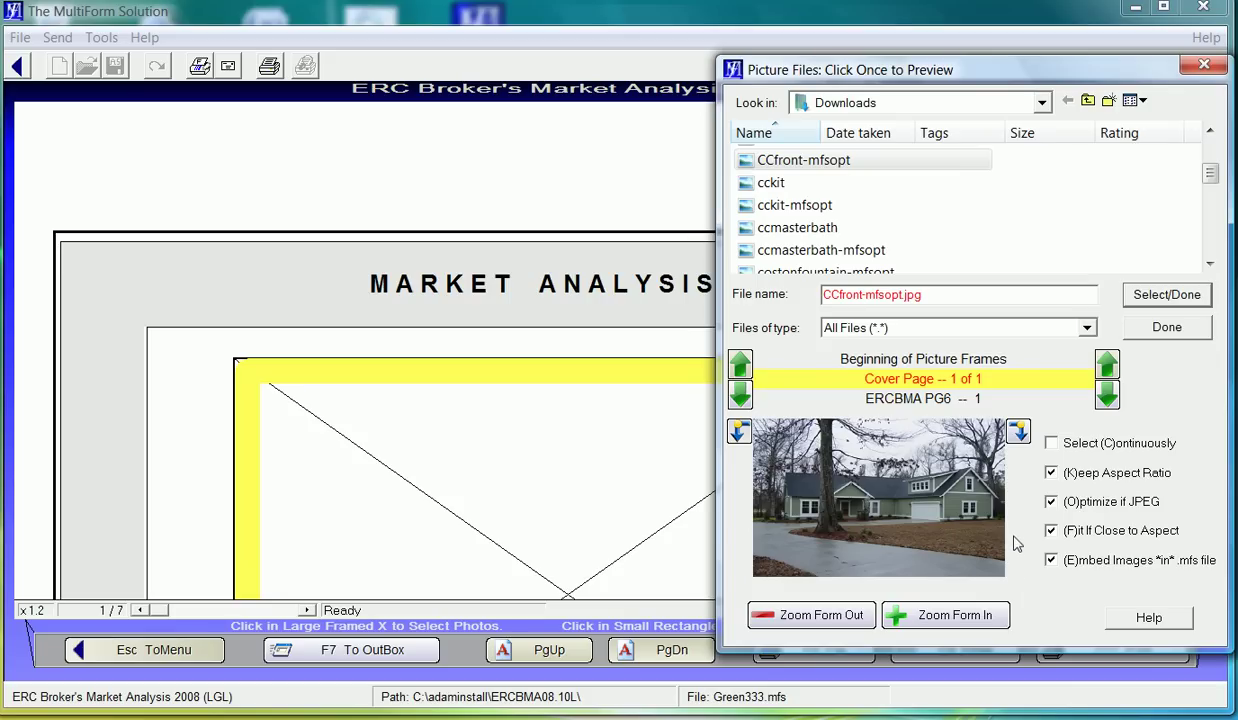
left_click(1140, 300)
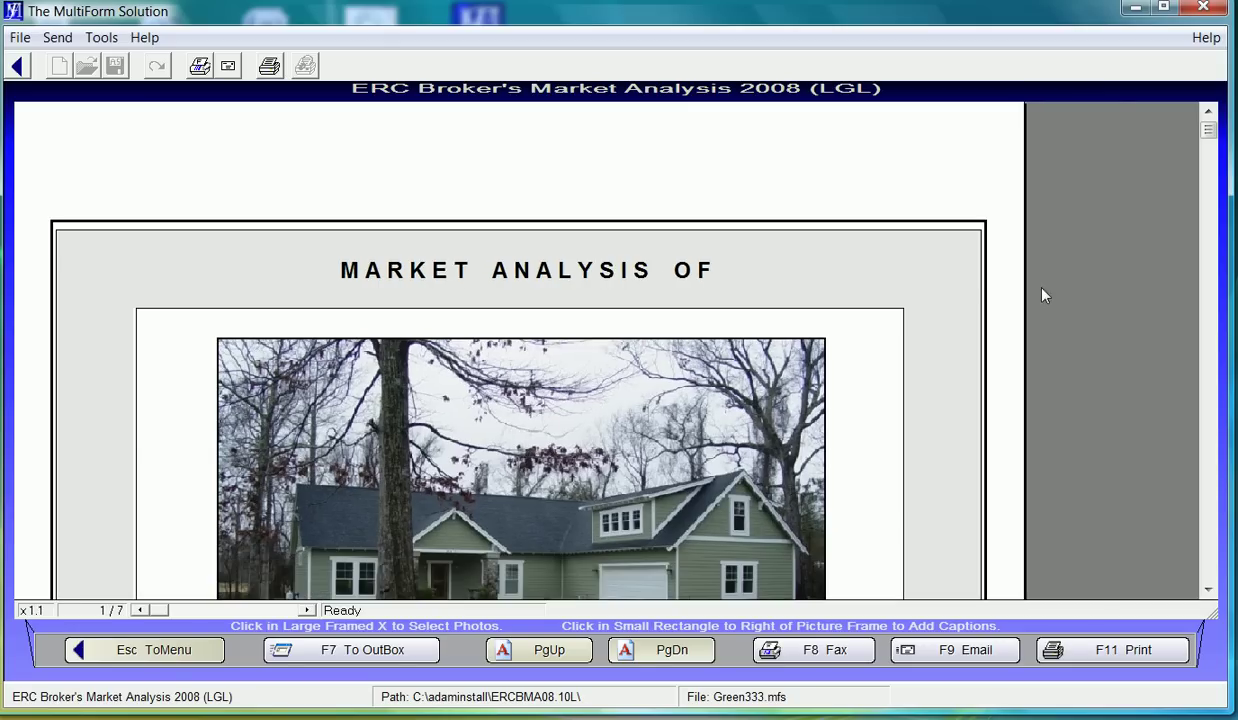
- Zoom the preview out from x1.2 to x0.8 to show the whole cover photo
scroll(1041, 295, "down", 1)
scroll(952, 271, "down", 1)
scroll(815, 252, "down", 1)
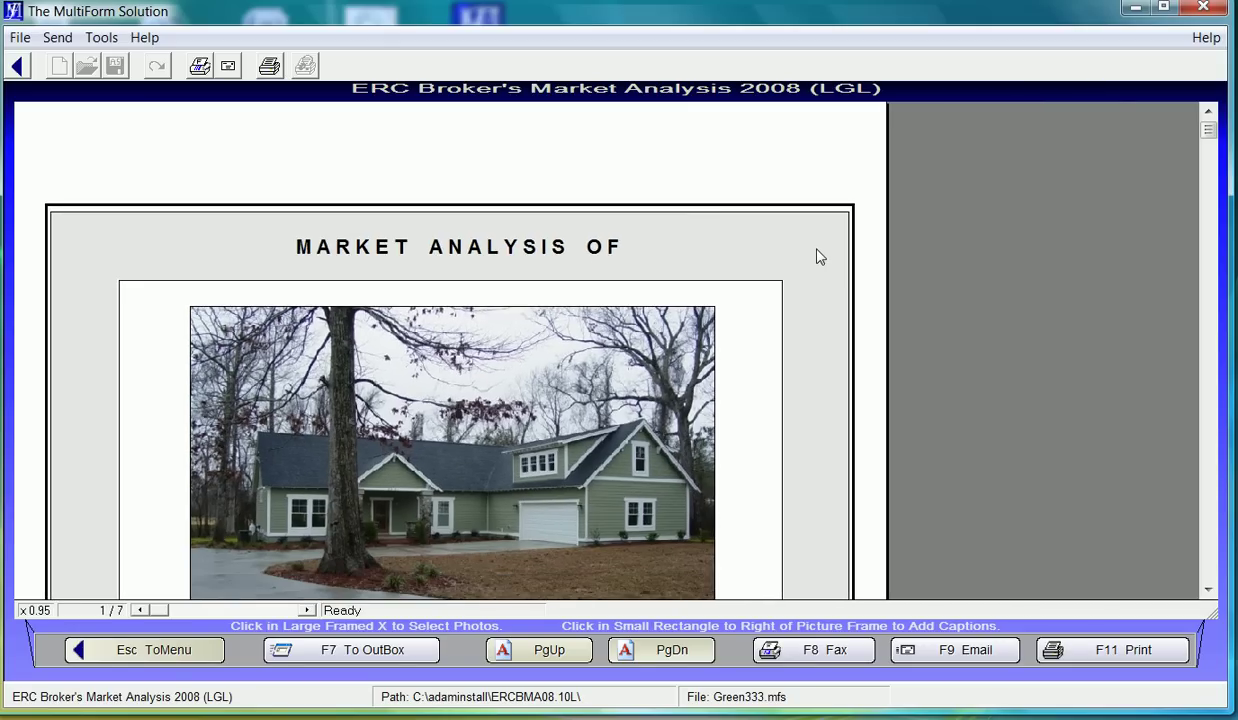
scroll(748, 246, "down", 1)
scroll(729, 249, "down", 1)
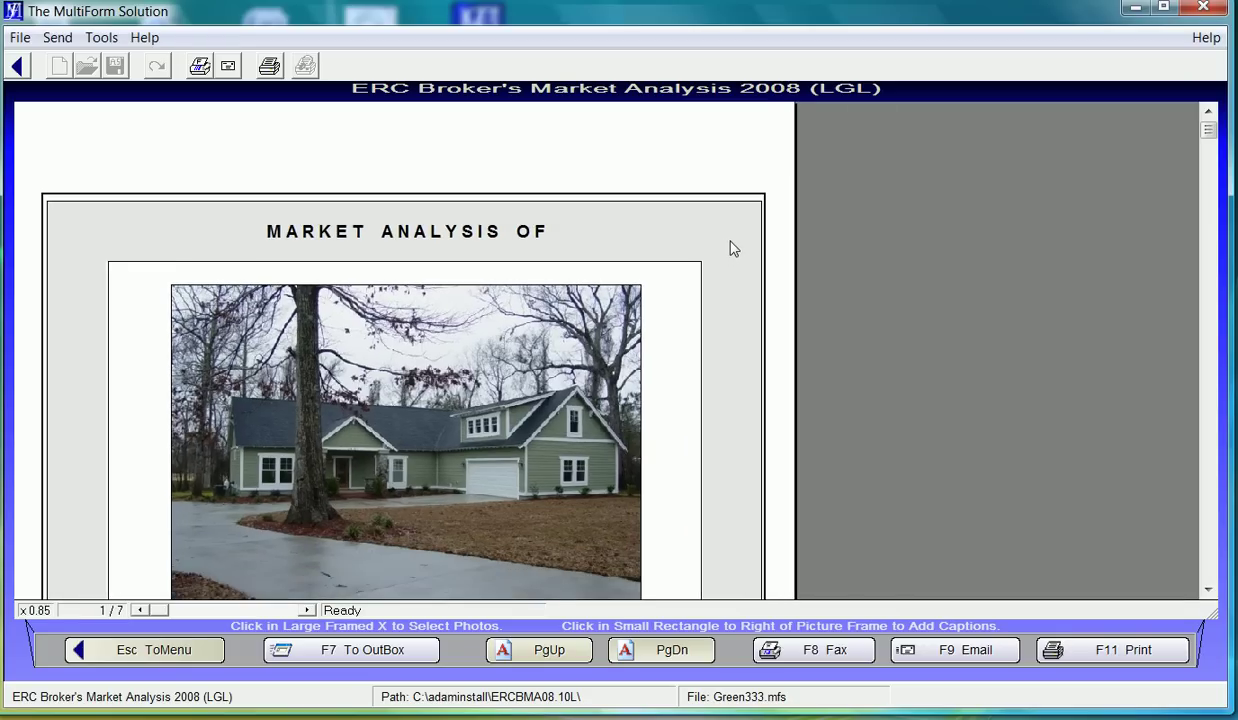
scroll(728, 249, "down", 1)
scroll(715, 240, "down", 1)
scroll(715, 240, "up", 1)
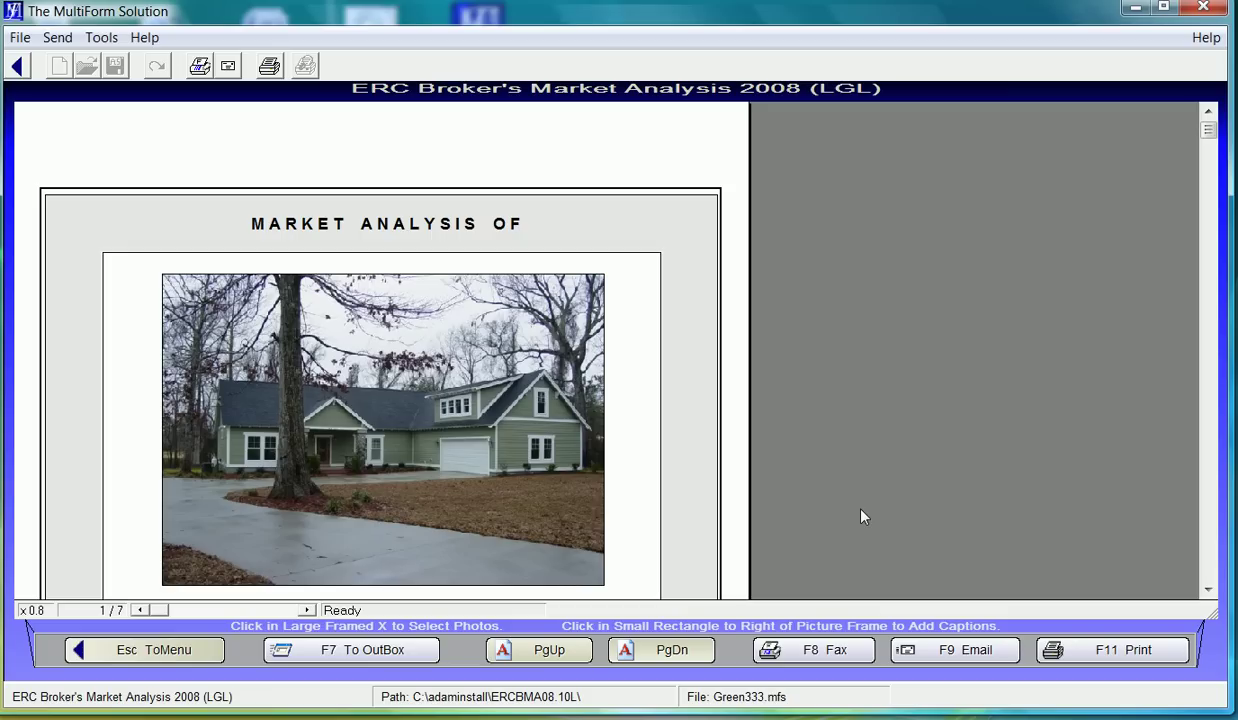
- Email the form with the 'create .pdf and email' option and .PDF File checked
left_click(955, 650)
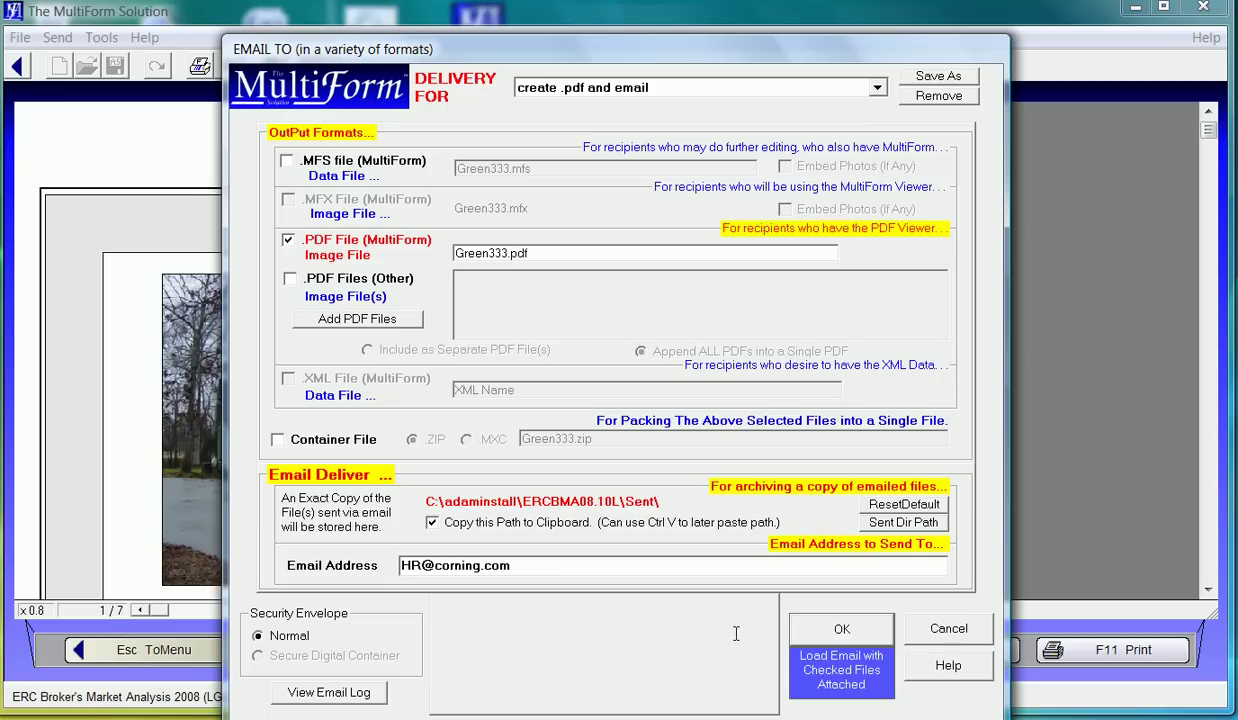
left_click(835, 630)
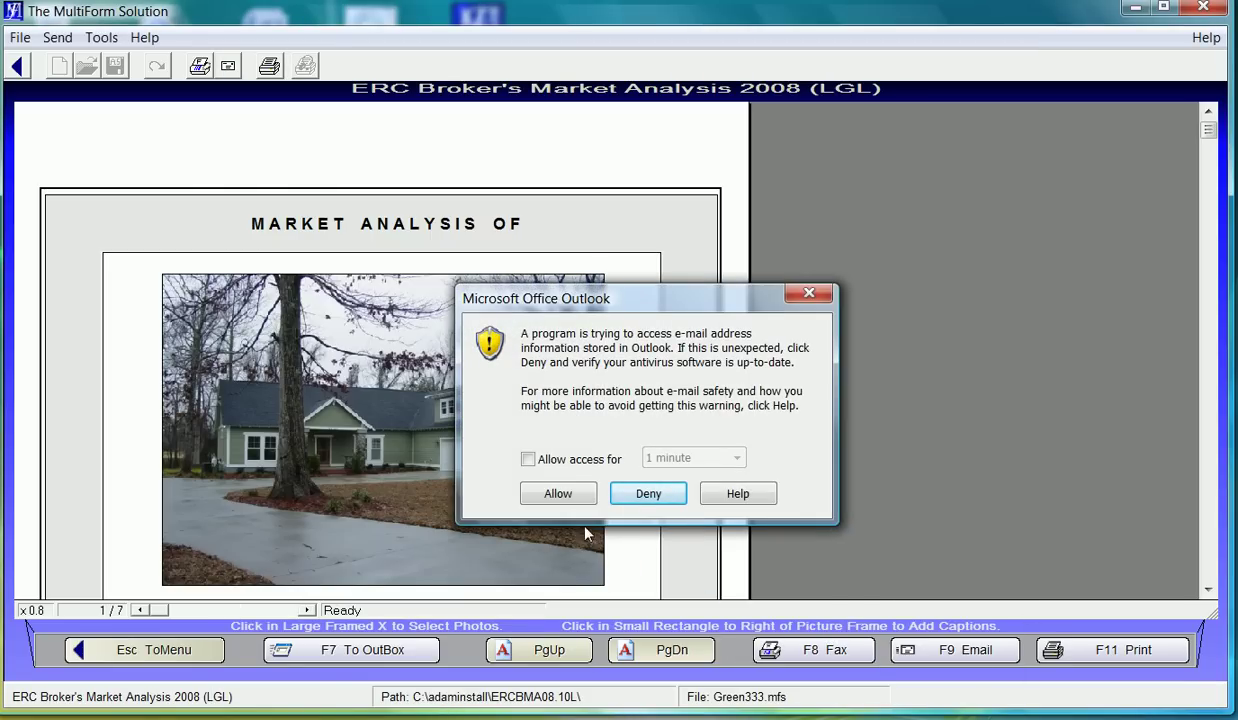
- Allow Outlook access, then close the drafted message with Green333.pdf attached
left_click(560, 492)
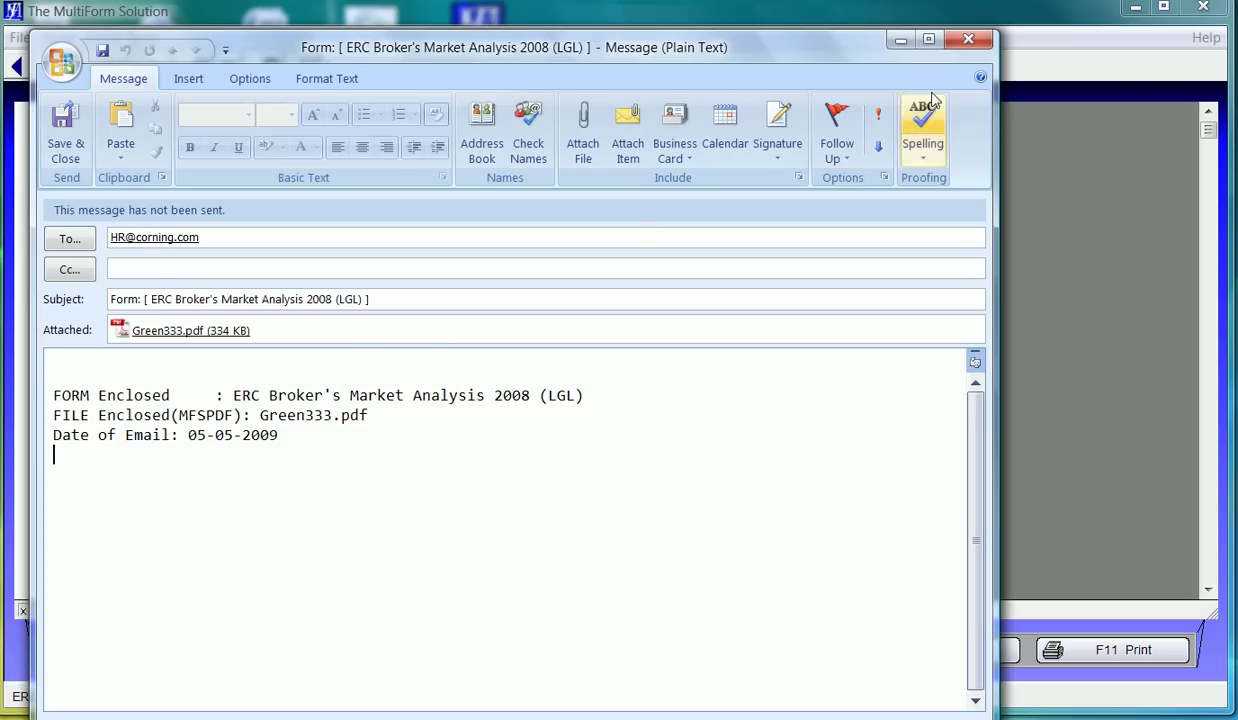
left_click(968, 40)
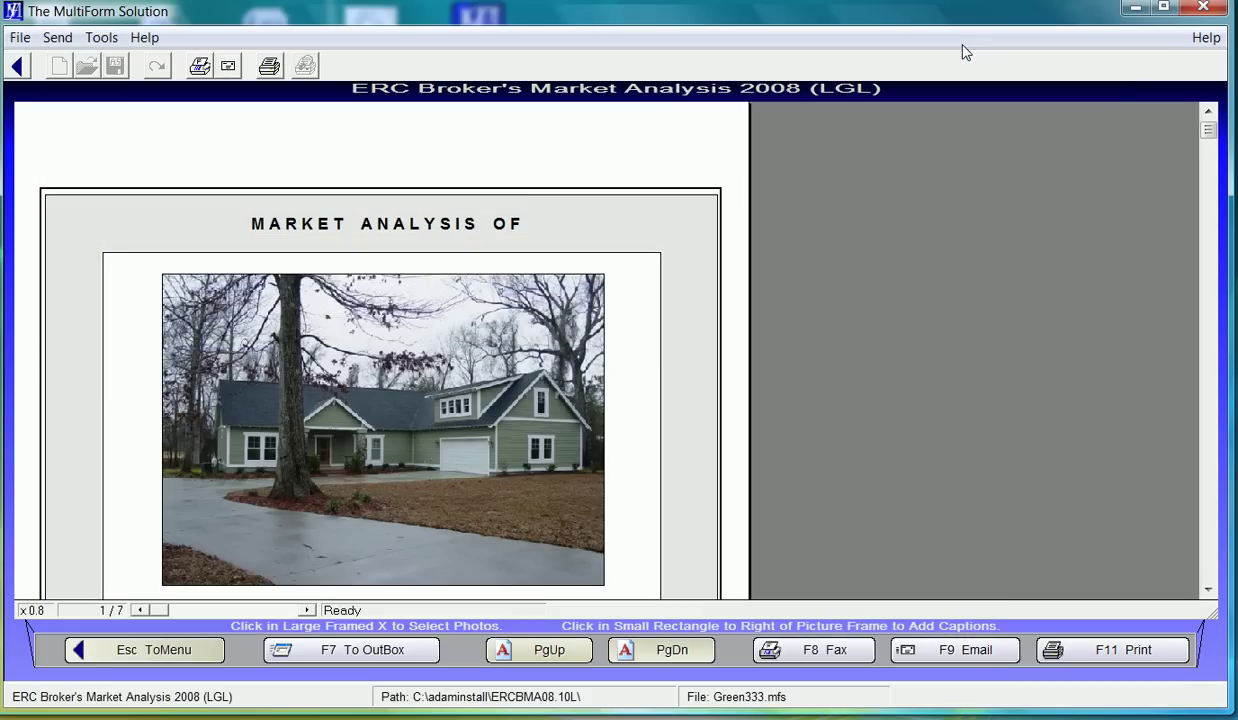